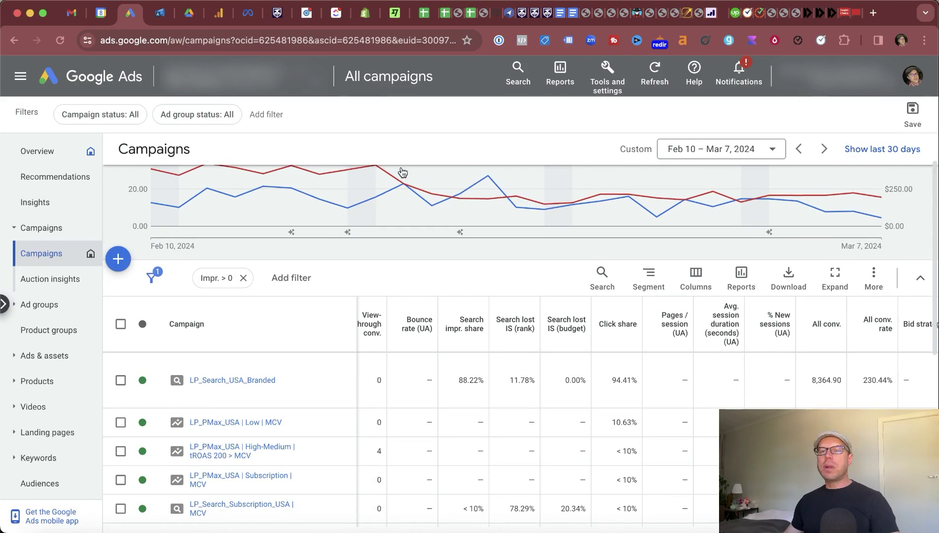
Step: Filter the campaigns table to Campaign type: Search and open the column options
scroll(402, 165, up, 3)
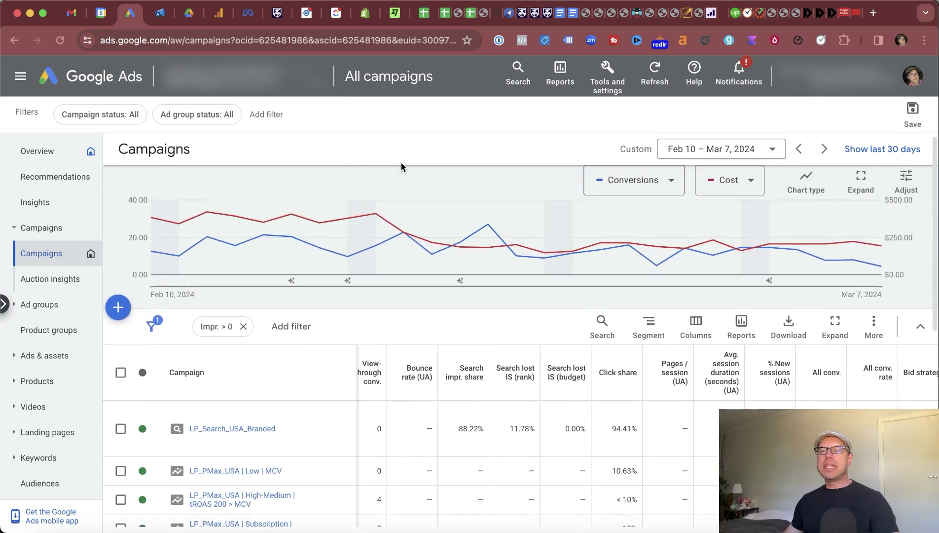
scroll(401, 166, down, 2)
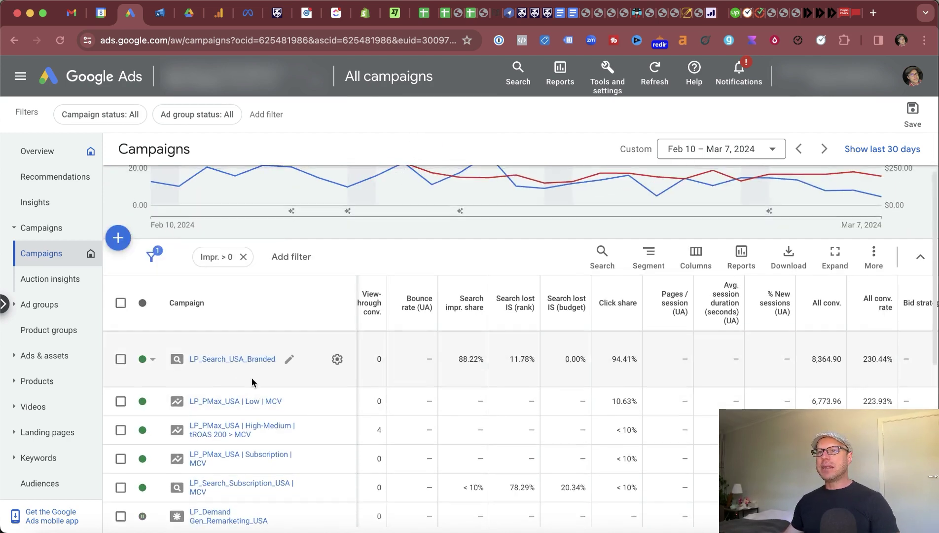
scroll(250, 382, down, 5)
scroll(252, 383, up, 1)
click(232, 430)
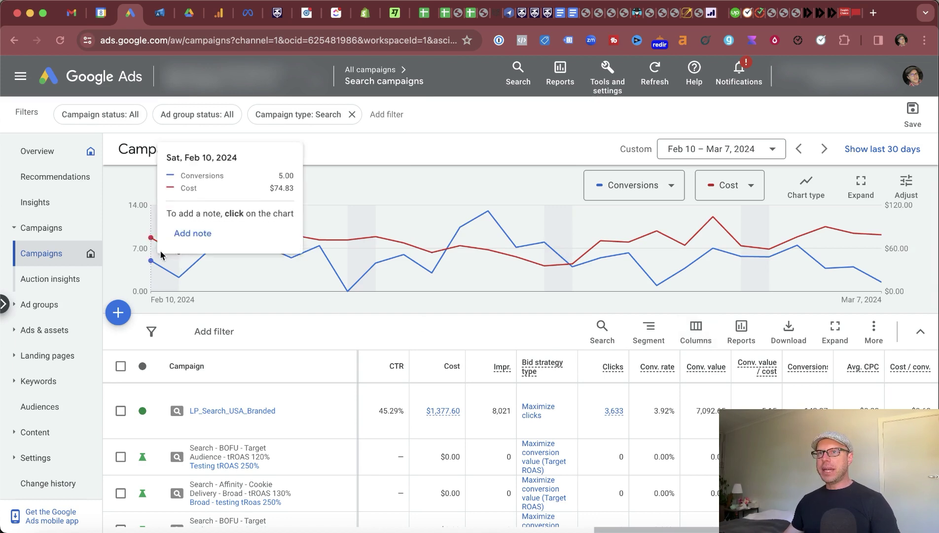
click(695, 331)
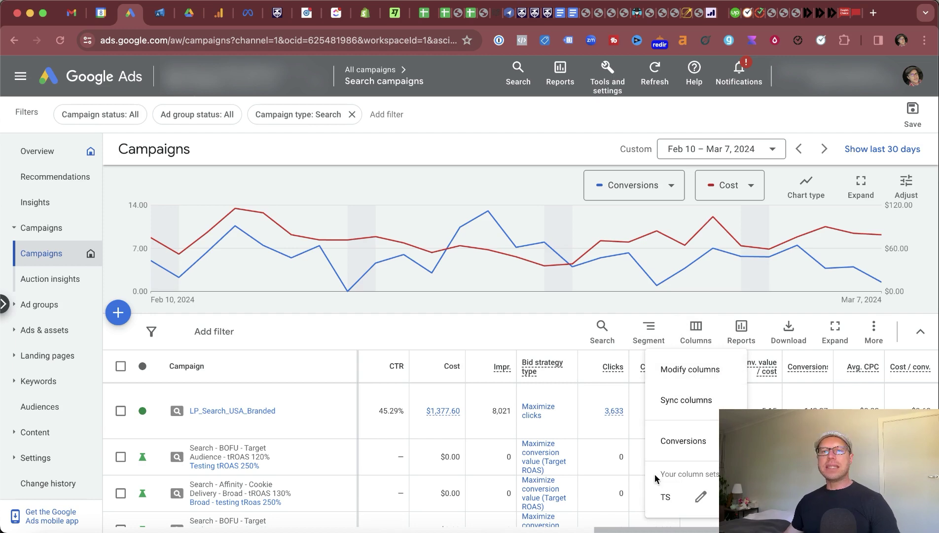
Step: Edit the TS column set and expand All columns down to the Competitive metrics options
click(700, 496)
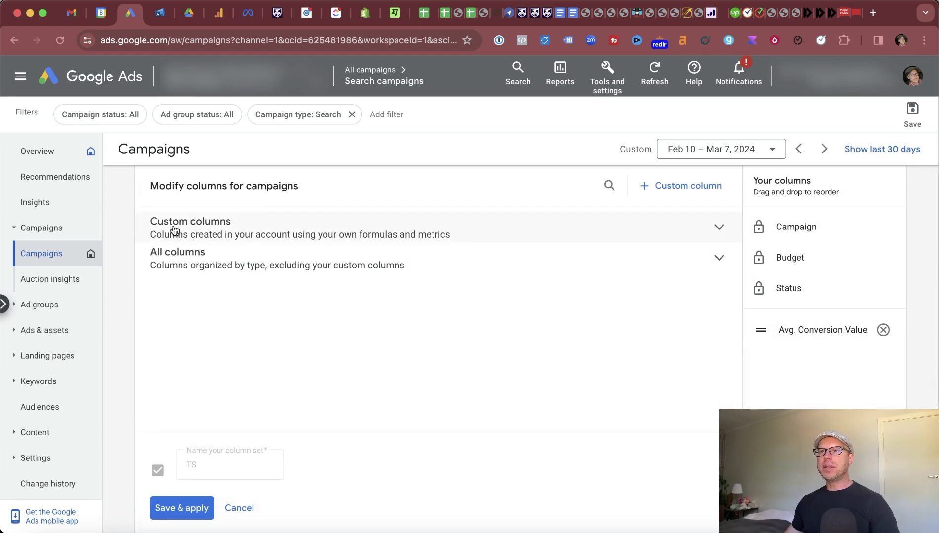
click(720, 261)
scroll(340, 284, down, 3)
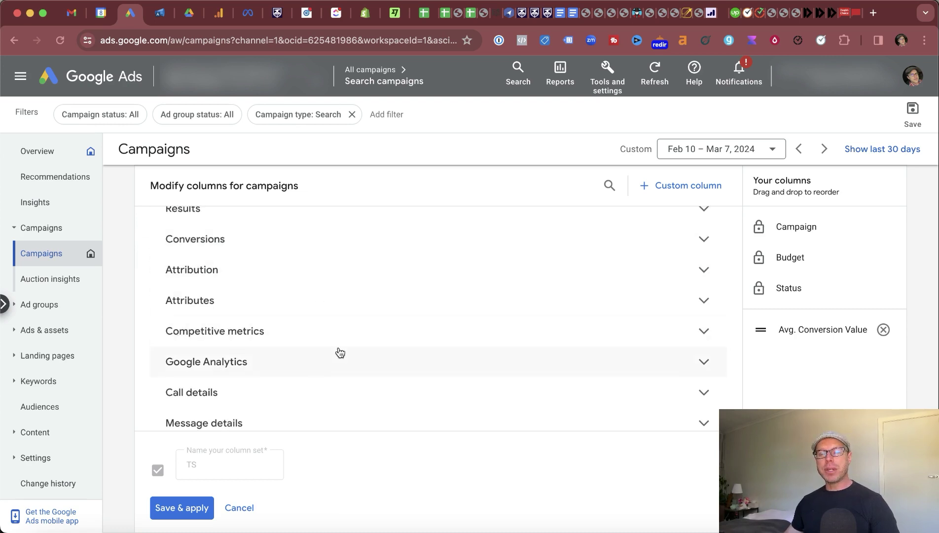
click(706, 334)
scroll(427, 279, down, 4)
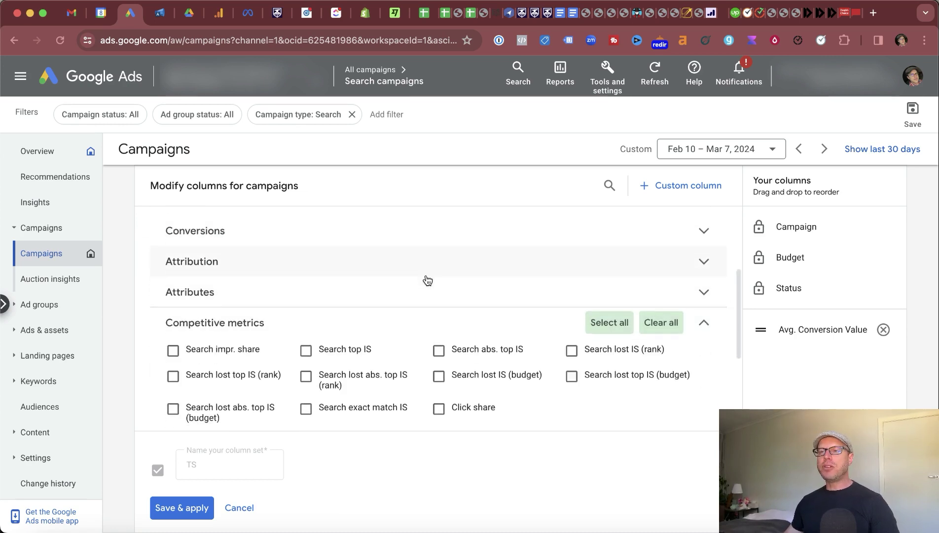
scroll(221, 266, up, 1)
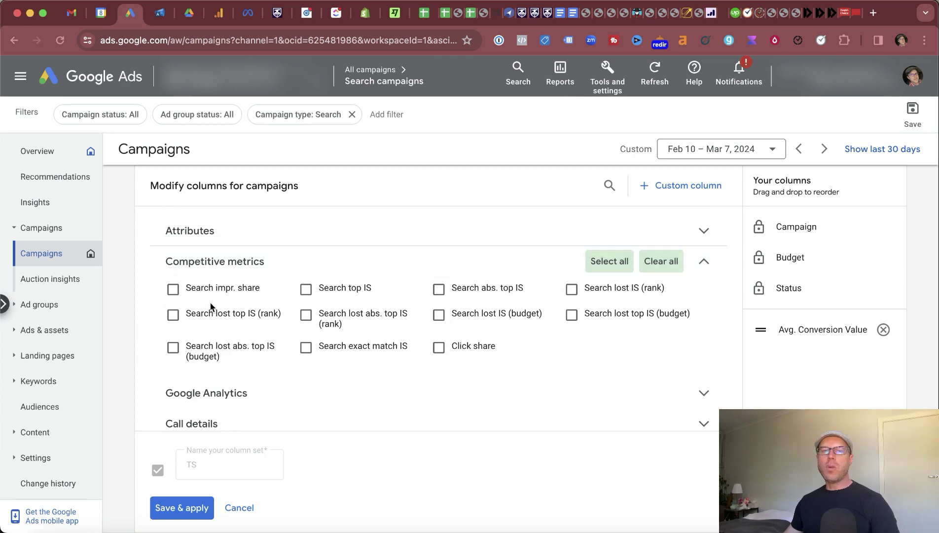
scroll(233, 300, down, 1)
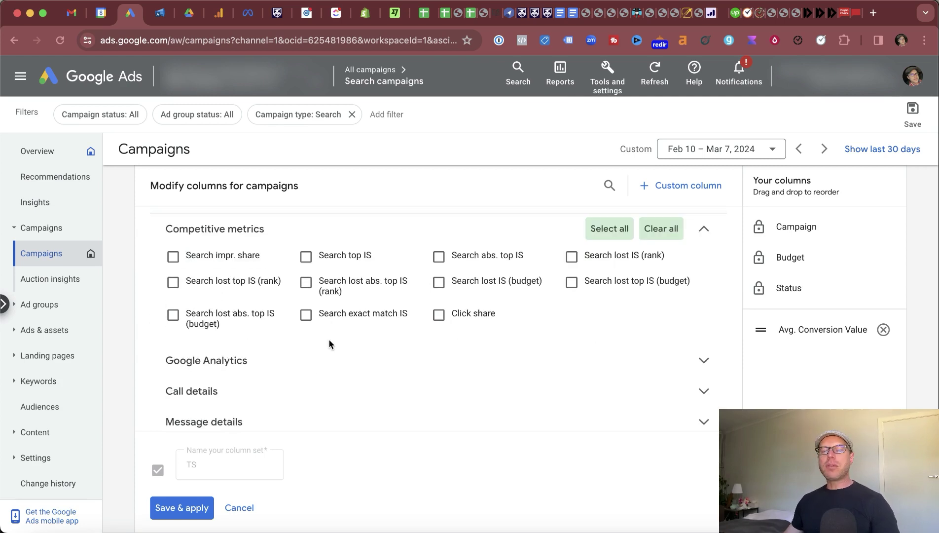
mouse_move(237, 259)
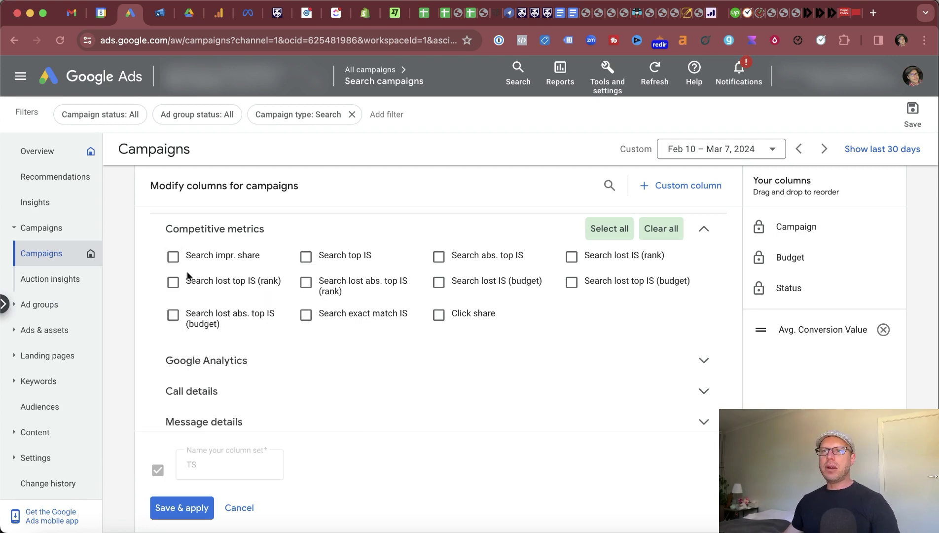
Step: Tick all eleven competitive metrics, from Search impr. share through Click share
click(172, 257)
click(304, 258)
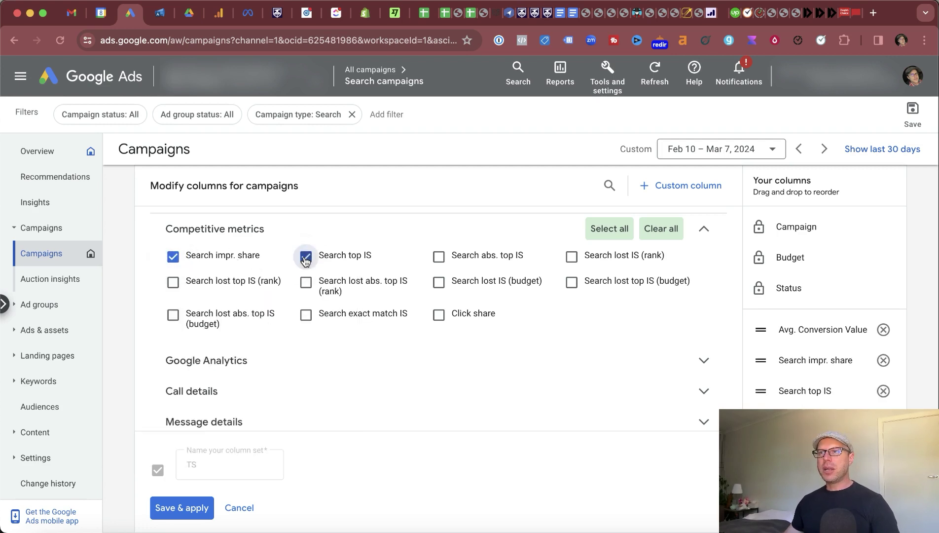
click(438, 257)
click(573, 255)
click(173, 282)
click(306, 282)
click(439, 282)
click(572, 282)
click(172, 315)
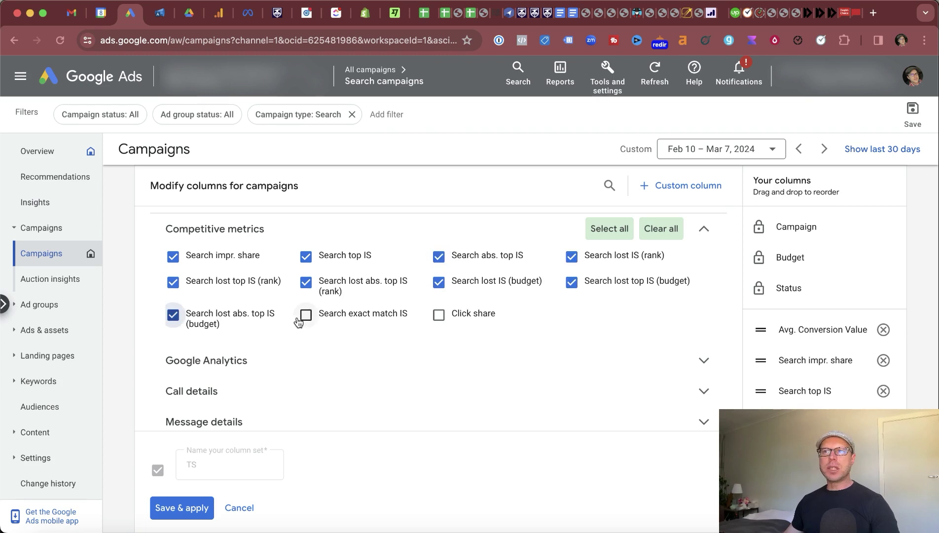
click(305, 315)
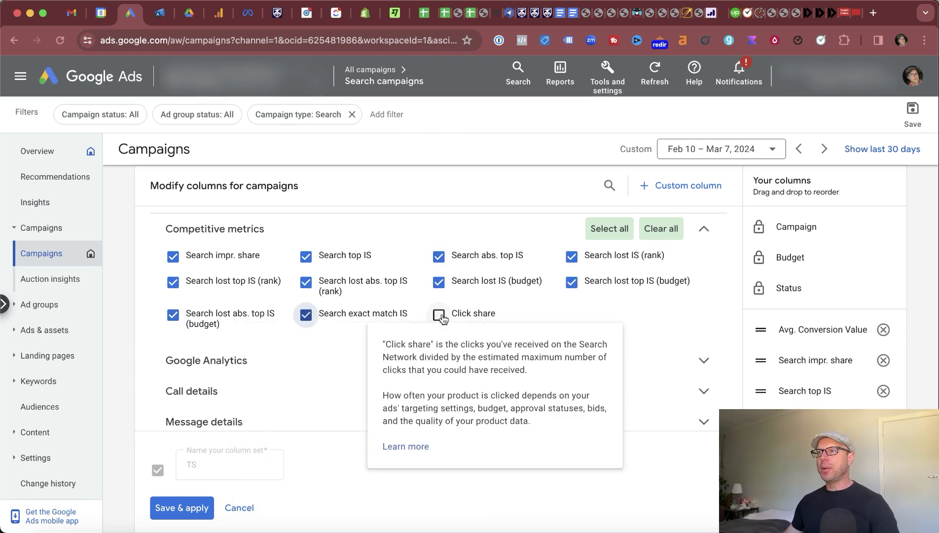
click(439, 316)
Step: Save and apply the columns, replacing the existing TS column set
scroll(781, 329, down, 2)
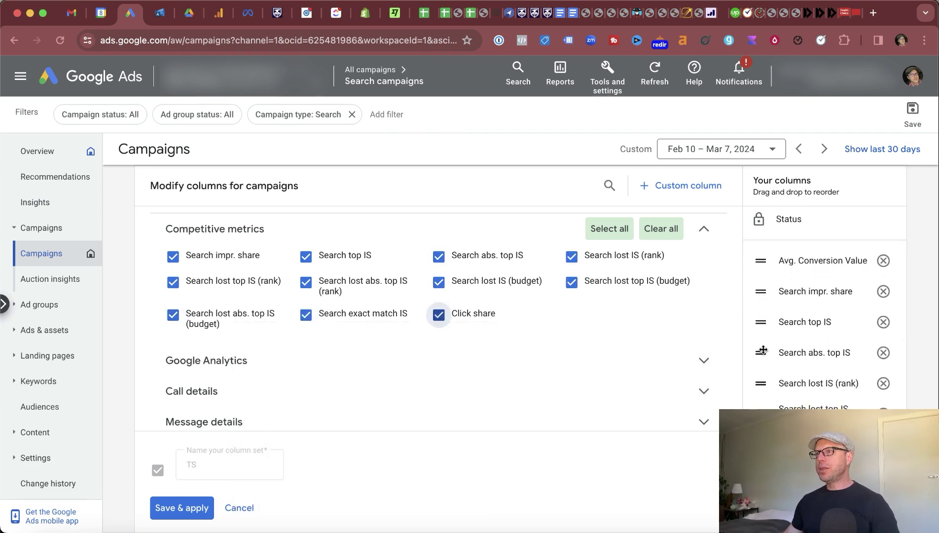
scroll(766, 310, down, 1)
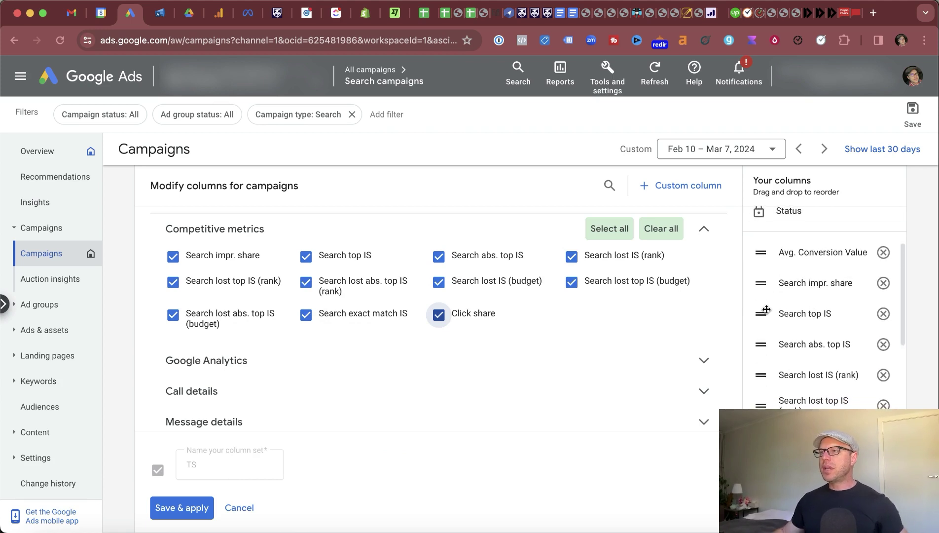
scroll(762, 310, up, 2)
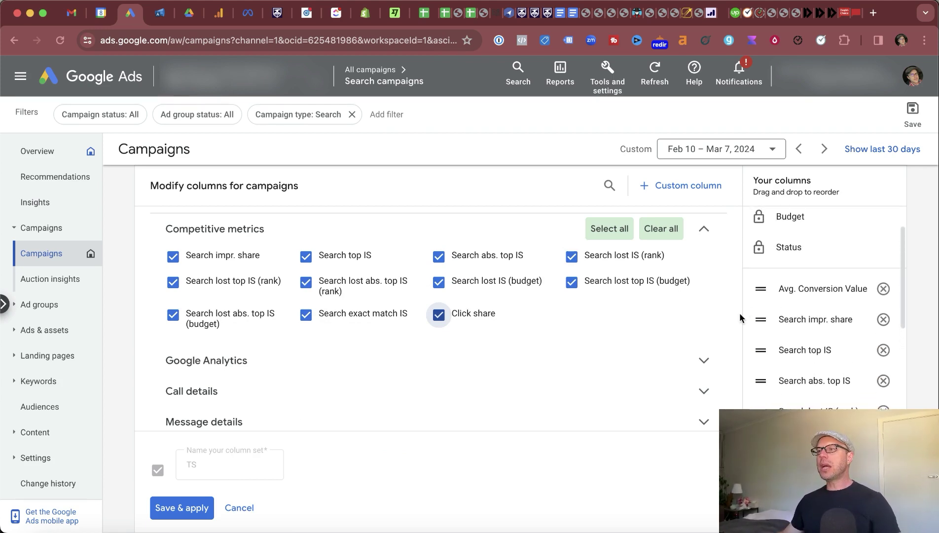
scroll(809, 320, down, 2)
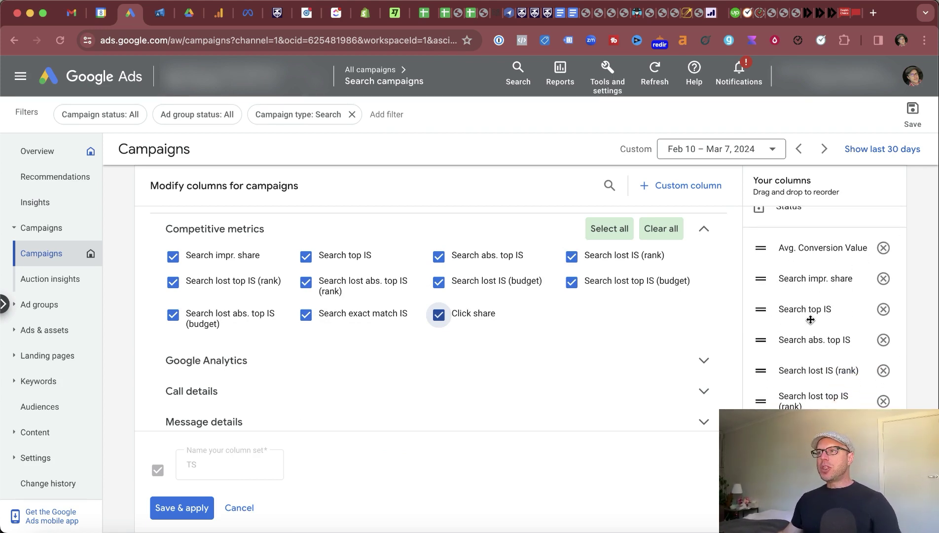
scroll(821, 326, down, 1)
scroll(816, 345, up, 1)
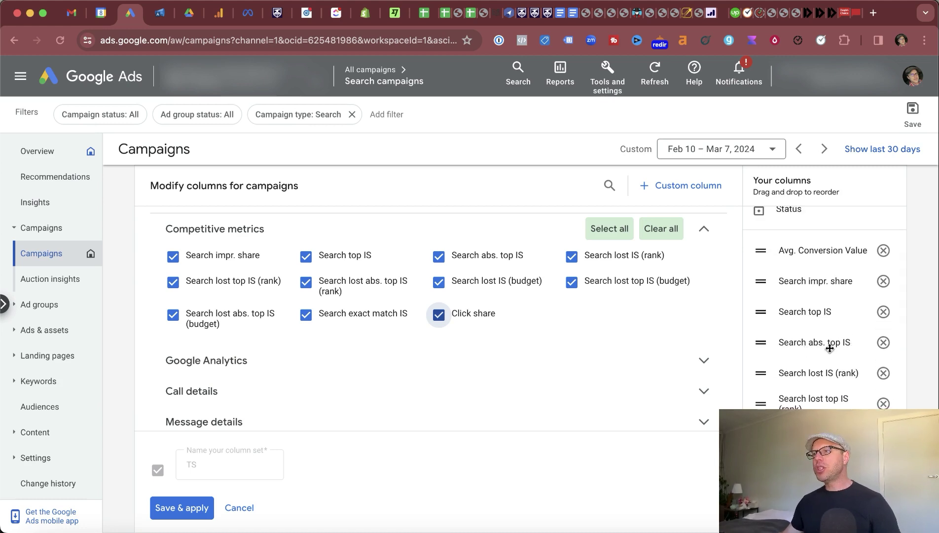
scroll(823, 345, down, 1)
scroll(781, 323, down, 1)
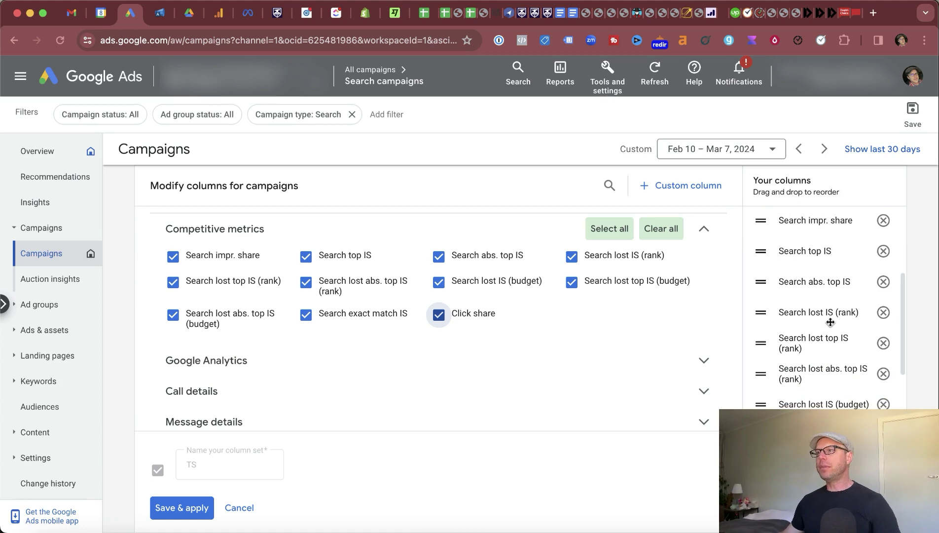
scroll(785, 355, down, 2)
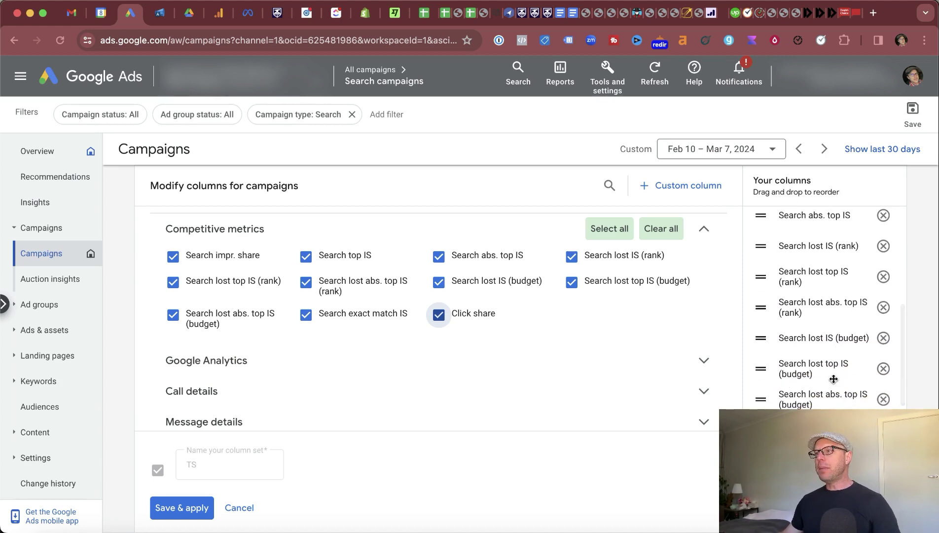
scroll(772, 389, down, 2)
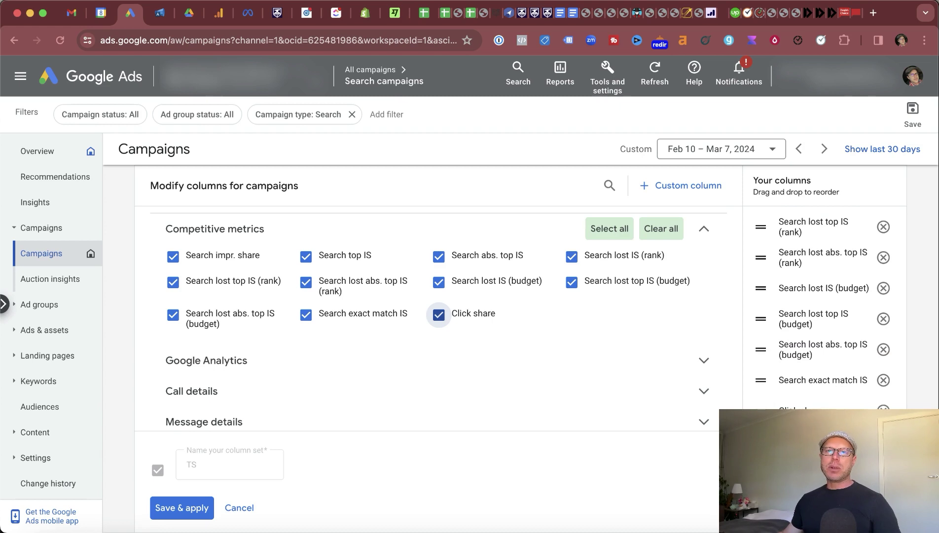
scroll(438, 314, down, 3)
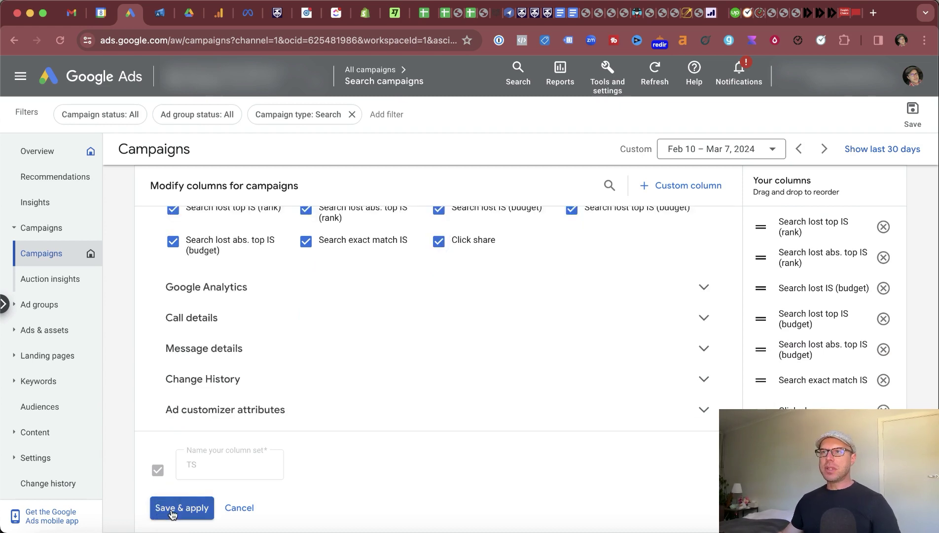
click(169, 510)
click(594, 335)
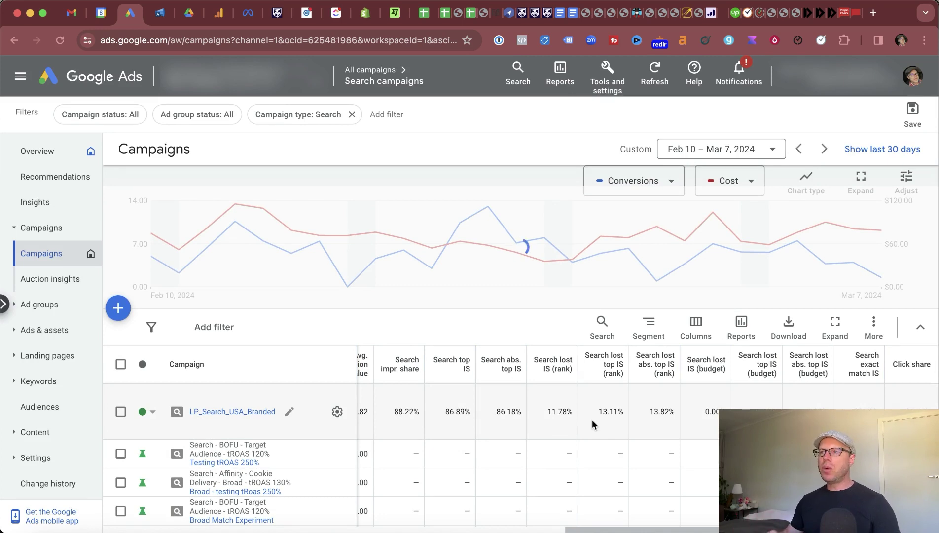
Step: Scroll the table left to view the new impression-share columns beside Avg. conversion value
scroll(621, 412, left, 2)
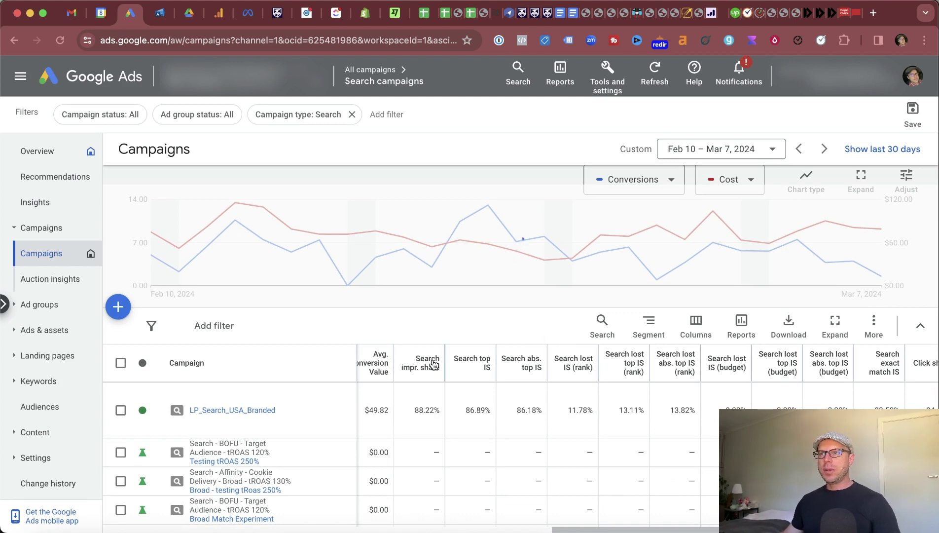
Step: Show the Search impr. share definition tooltip and highlight its daily-update sentence
mouse_move(432, 361)
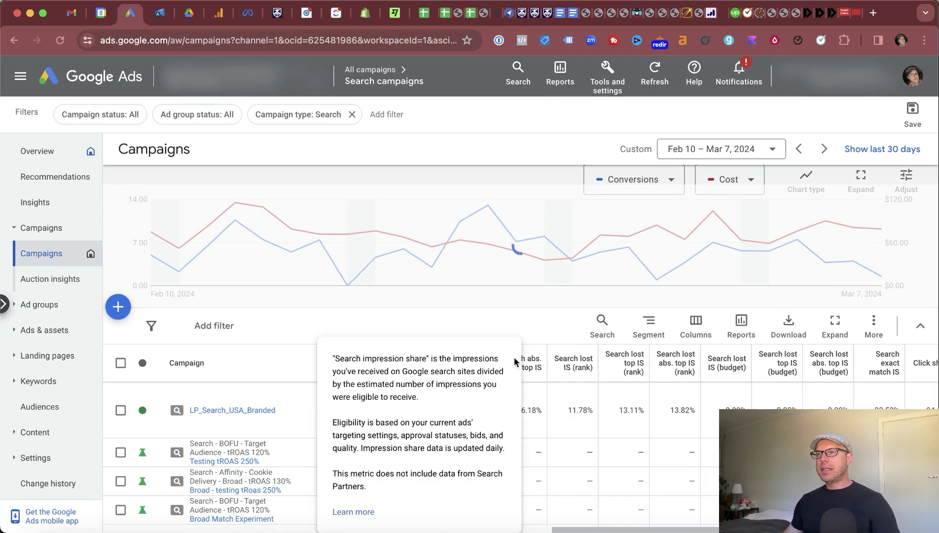
mouse_move(471, 364)
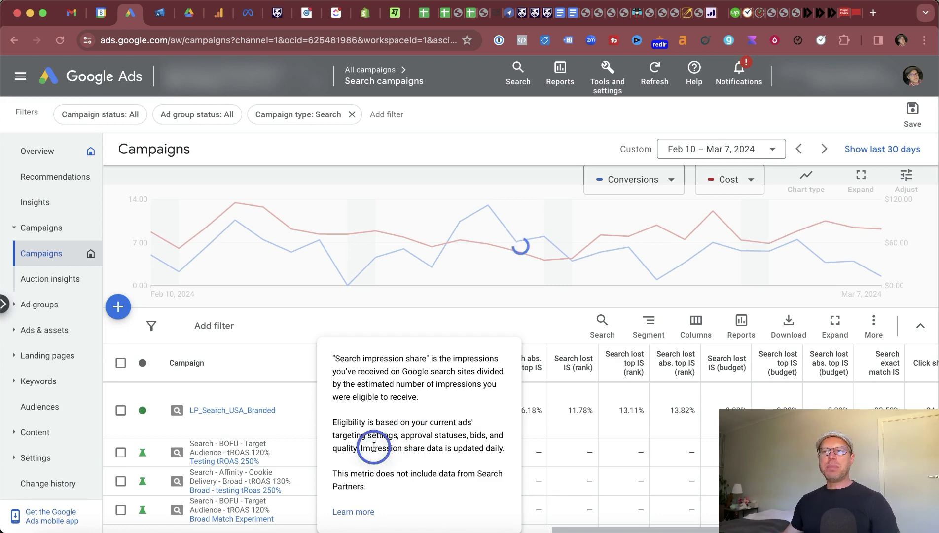
drag(375, 448, 502, 448)
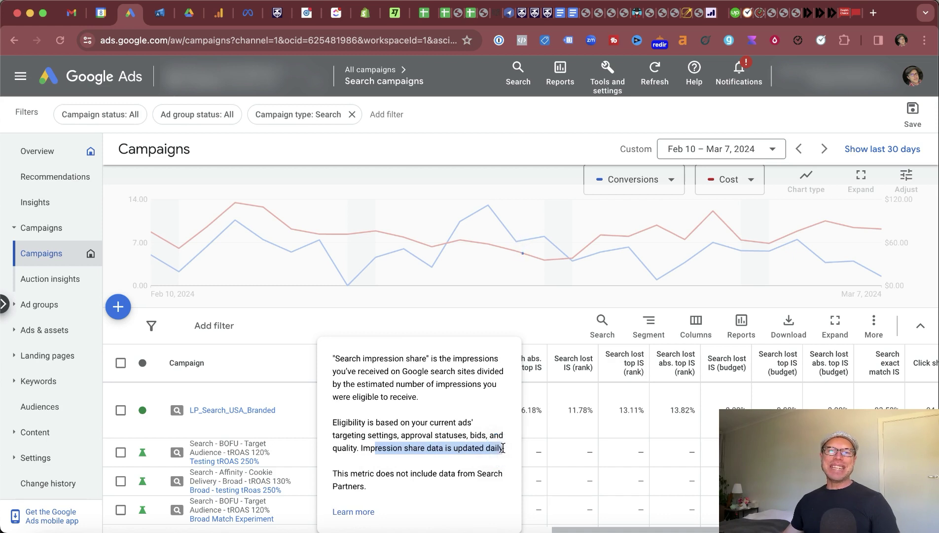
click(467, 437)
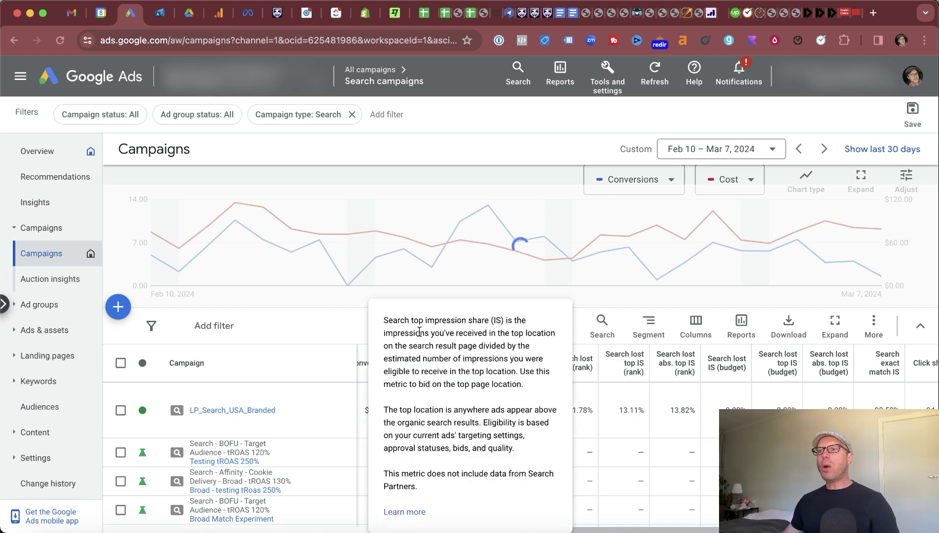
Step: Highlight the Search top IS definition text in its tooltip
drag(401, 320, 511, 380)
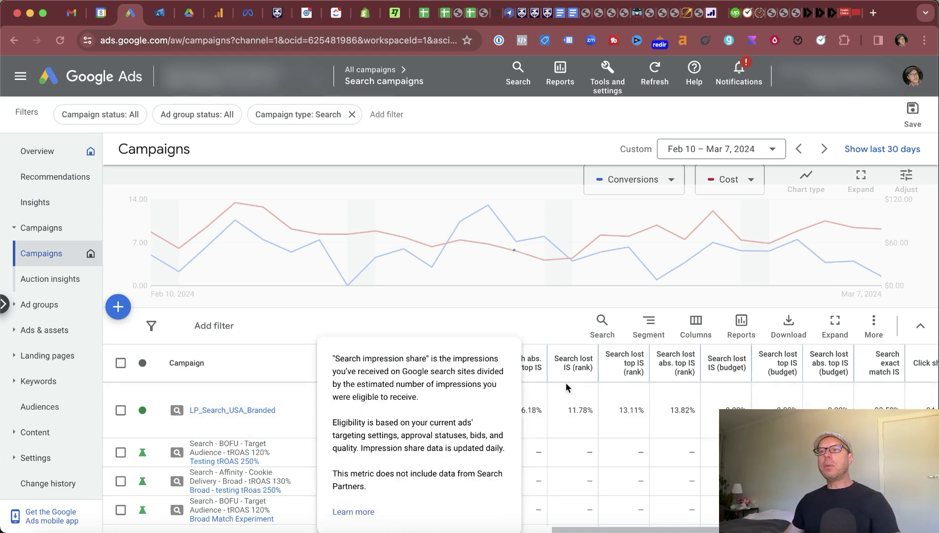
Step: Display the Search lost IS (rank) tooltip explaining lost impressions due to poor Ad Rank
mouse_move(419, 364)
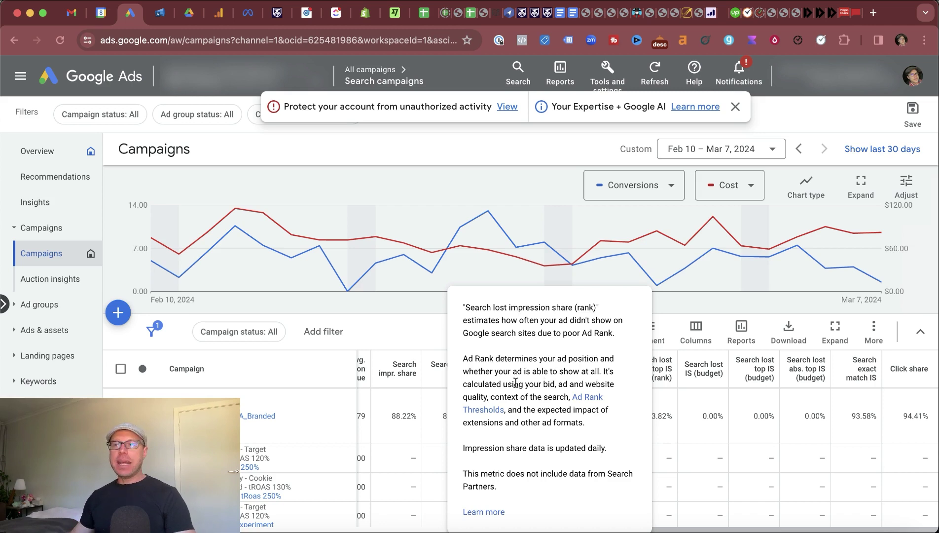
Step: Highlight the Ad Rank calculation note, then show the Search lost top IS (rank) tooltip
drag(462, 382, 567, 384)
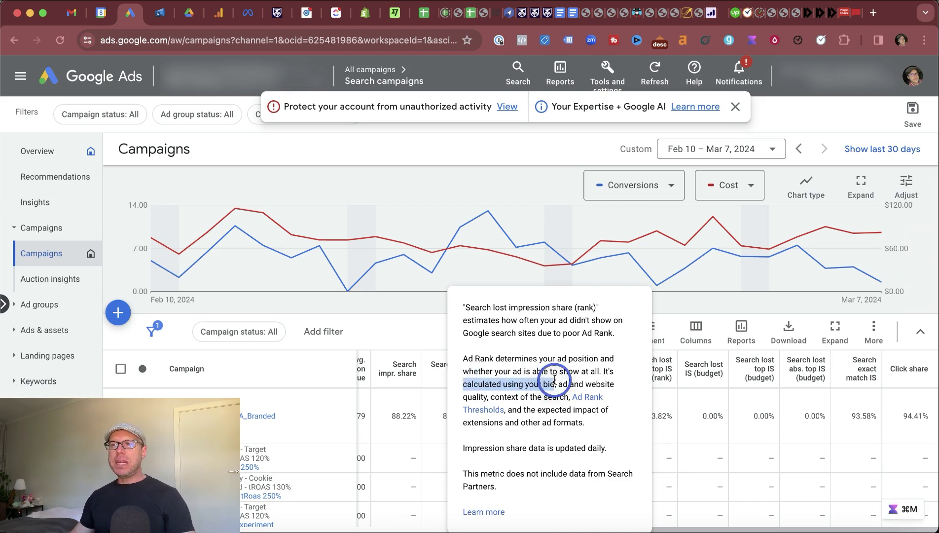
click(554, 383)
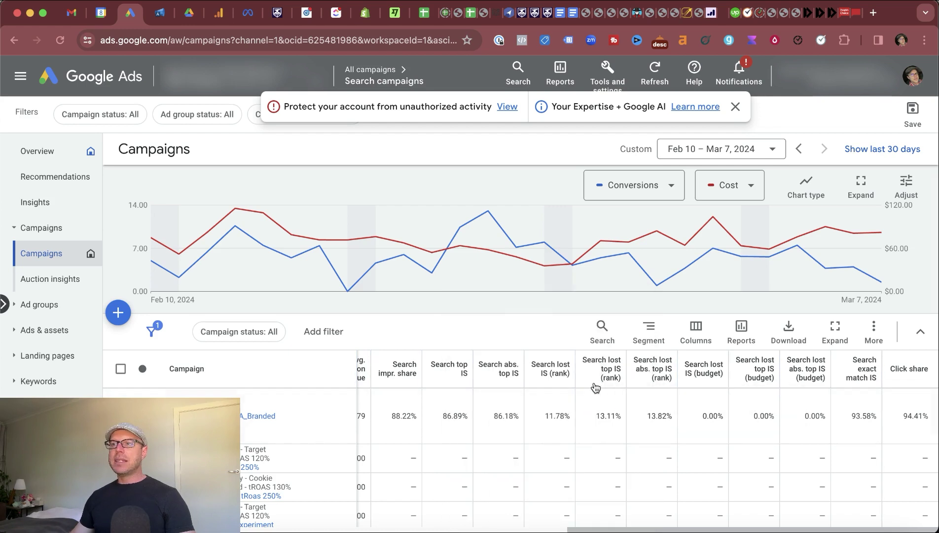
mouse_move(600, 381)
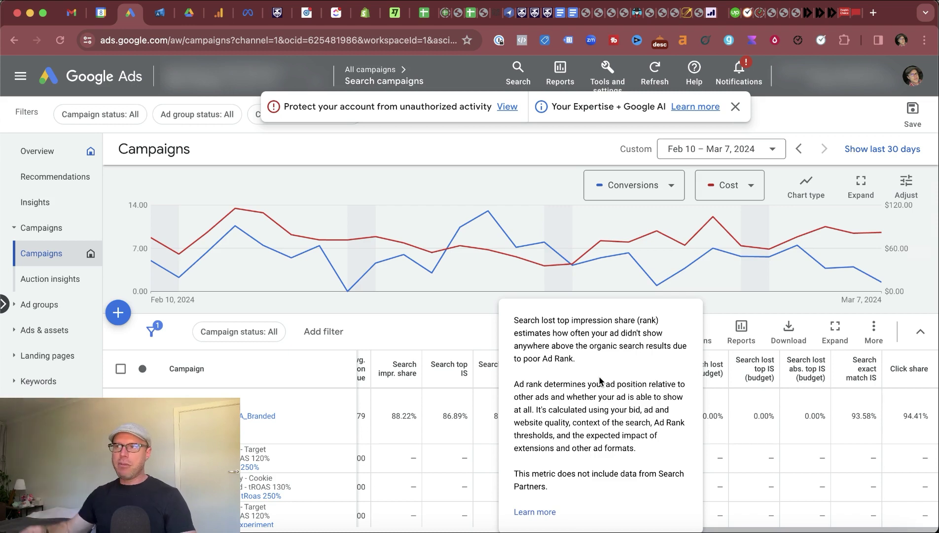
Step: Compare the Search lost abs. top IS (rank) and Search lost IS (budget) header tooltips
mouse_move(641, 380)
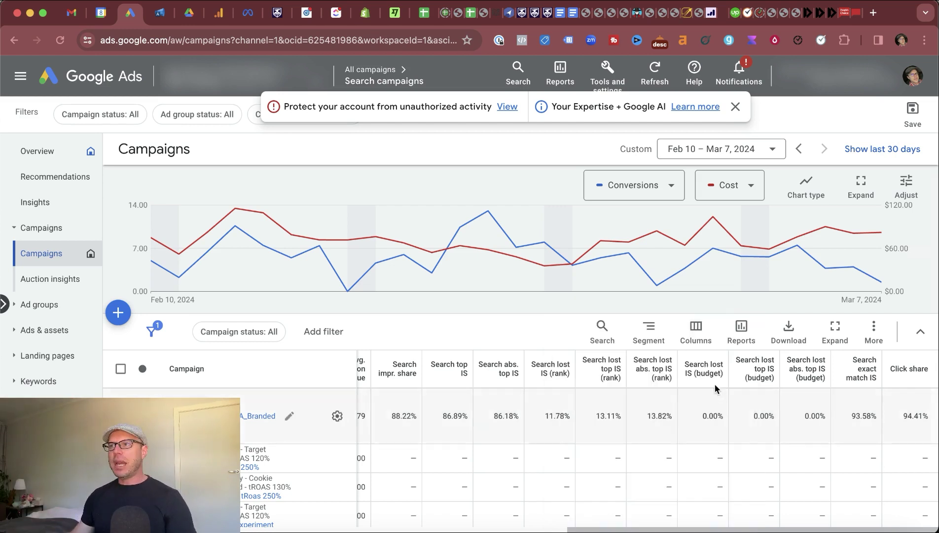
mouse_move(714, 378)
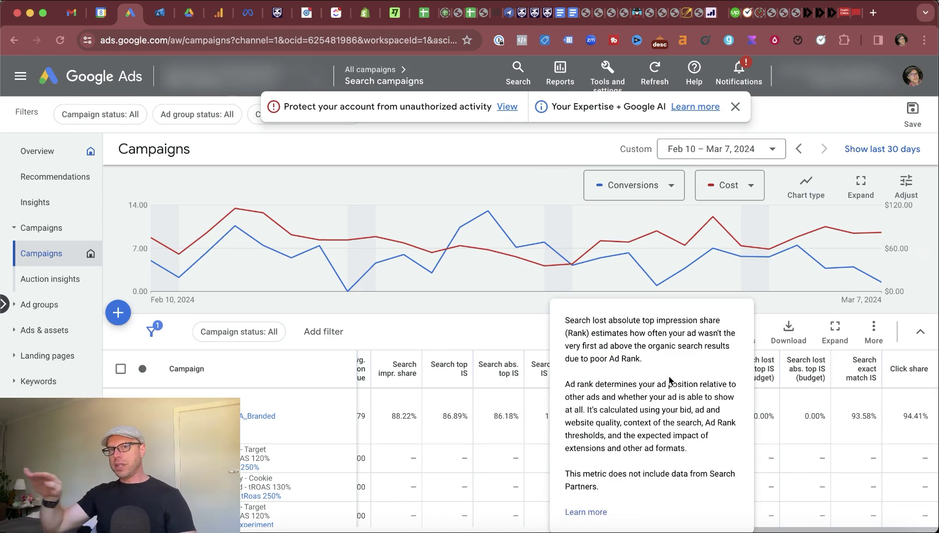
Step: Show the Search exact match IS tooltip: exact match impressions over estimated eligible ones
mouse_move(857, 383)
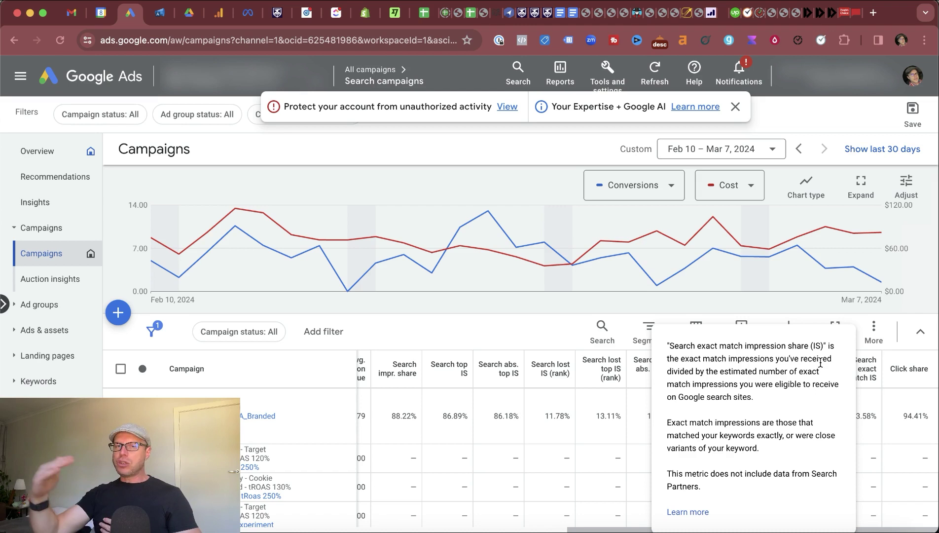
Step: Read the Click share column's definition, leaving the Branded campaign at 94.41% Click share
mouse_move(909, 370)
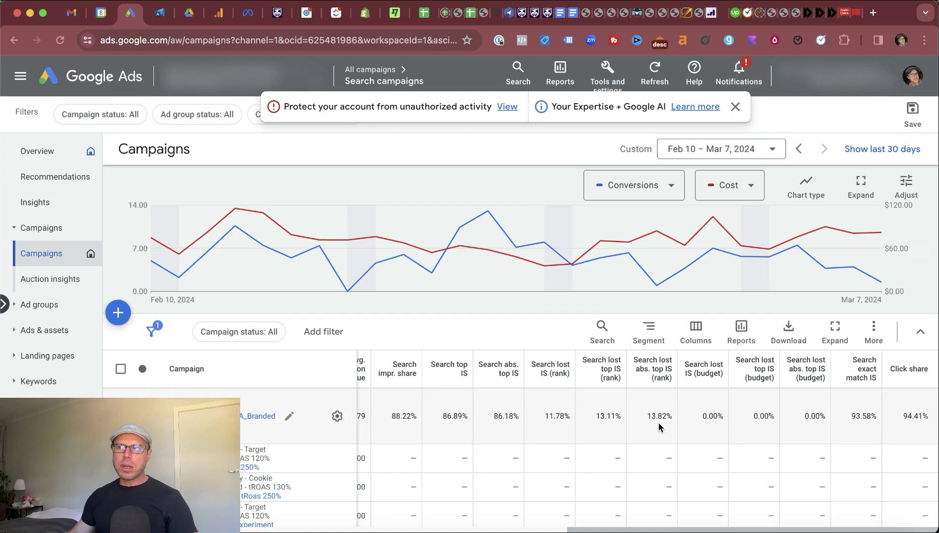
mouse_move(805, 375)
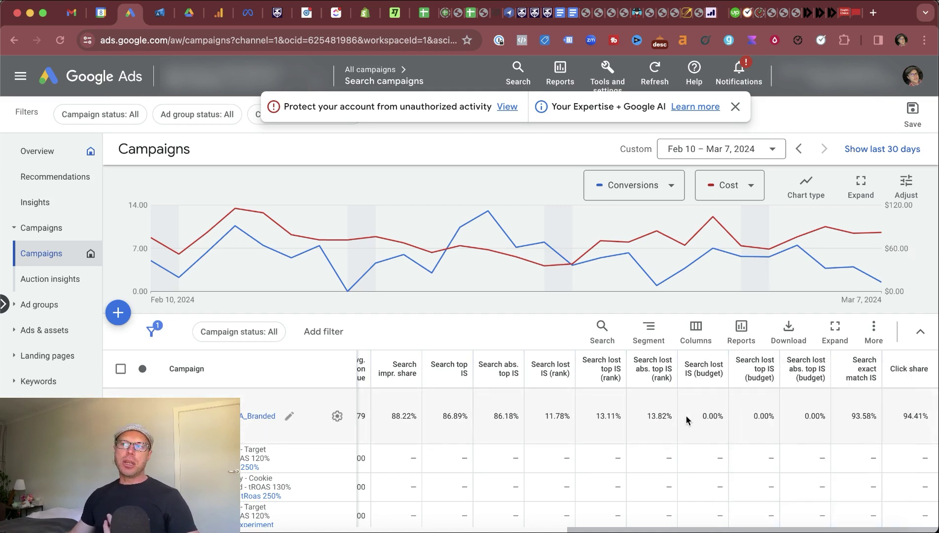